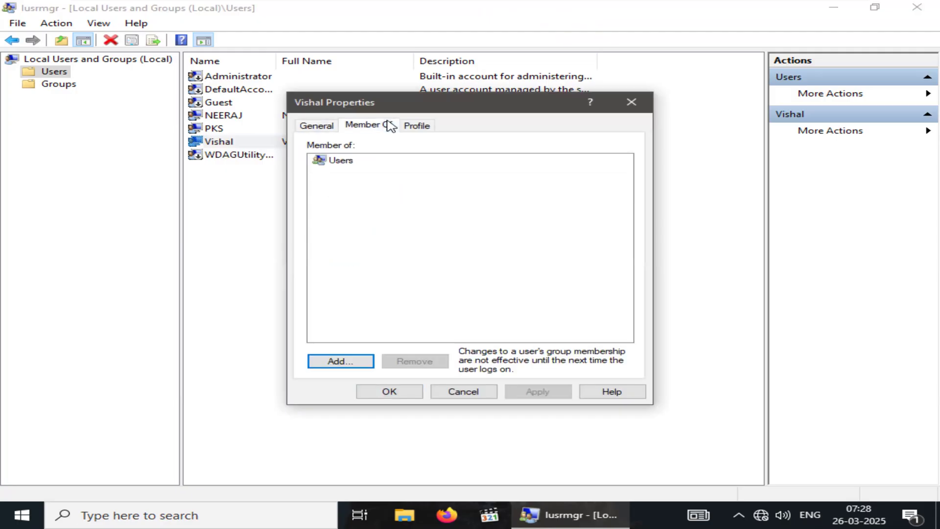
Return to the account's general properties, and close the properties dialog and the Local Users and Groups console
left_click(315, 126)
left_click(645, 107)
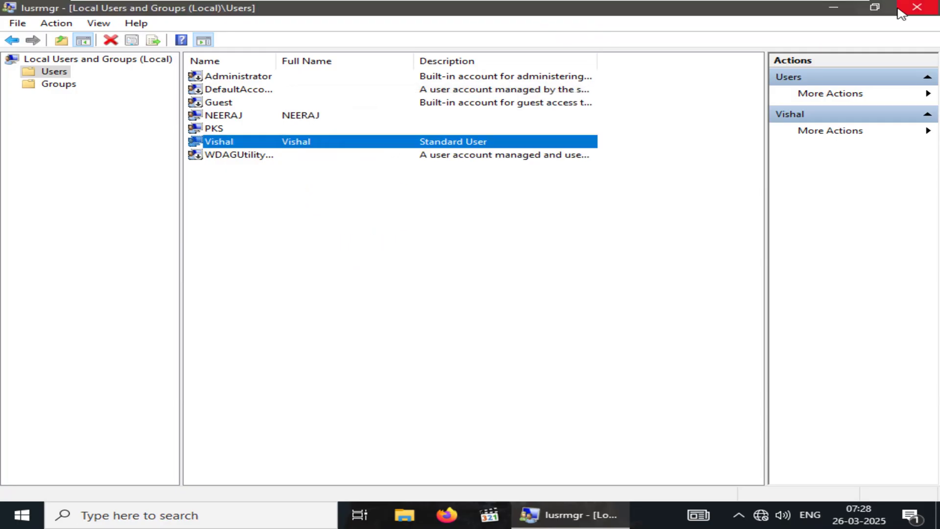
left_click(913, 8)
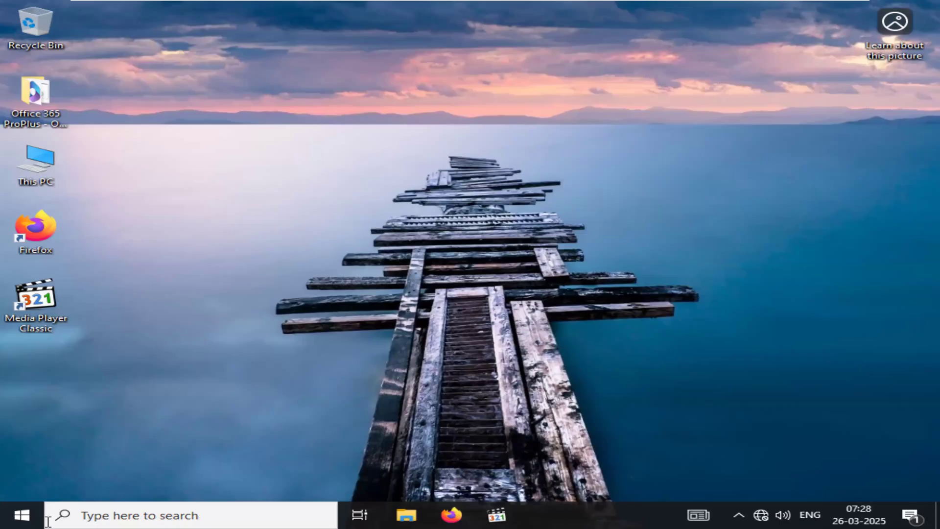
Sign out of the standard user's Windows account
left_click(20, 515)
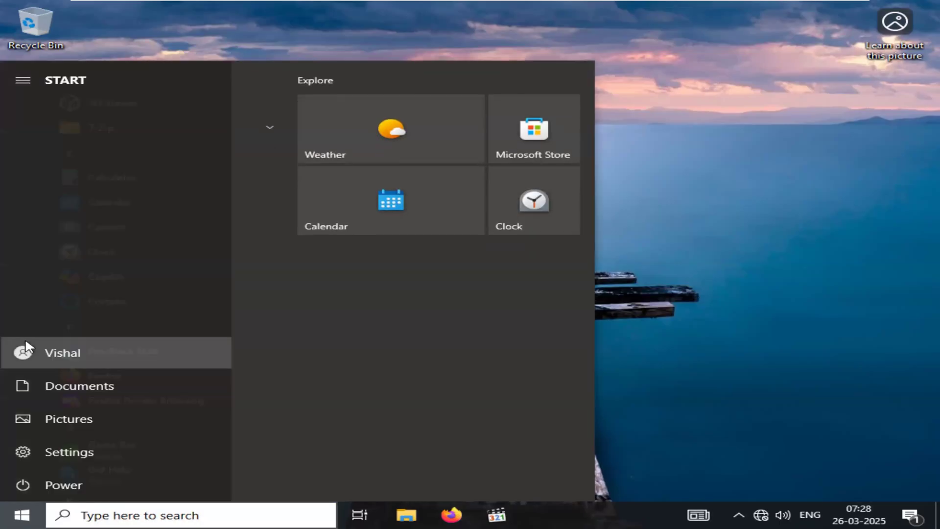
left_click(24, 350)
left_click(81, 293)
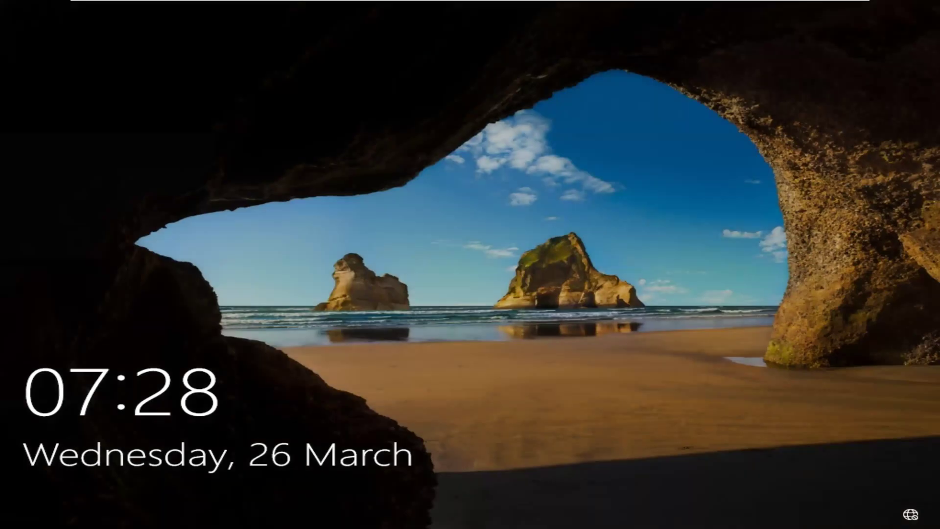
Sign in to Windows as another user with the local account .\pks and its account password
left_click(467, 26)
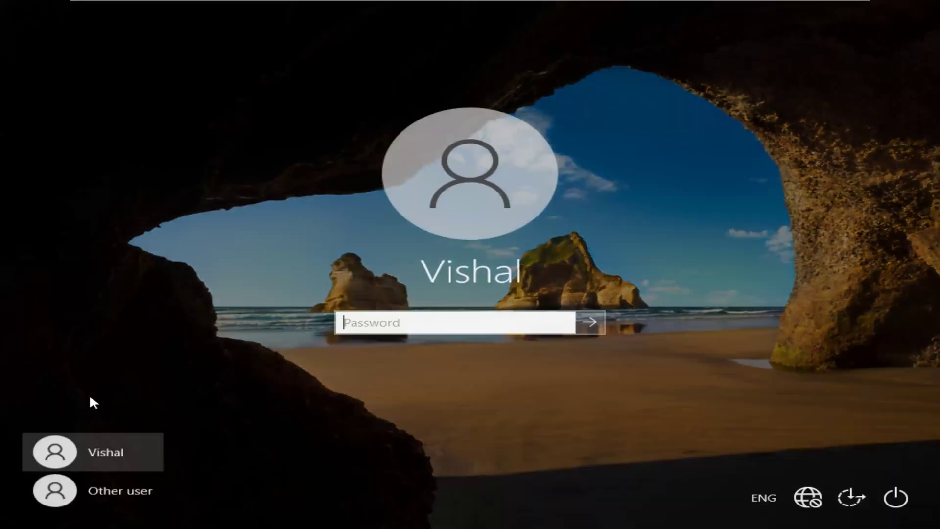
left_click(125, 493)
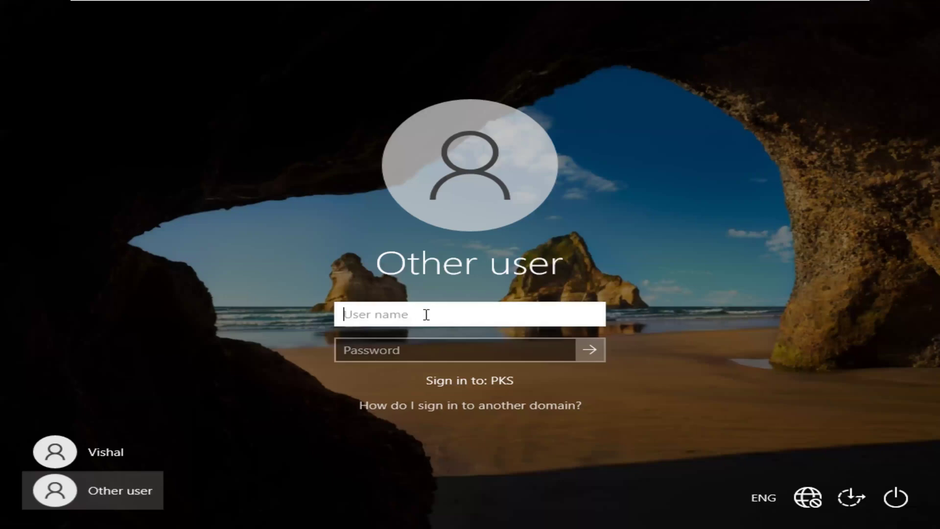
type(".\\pks")
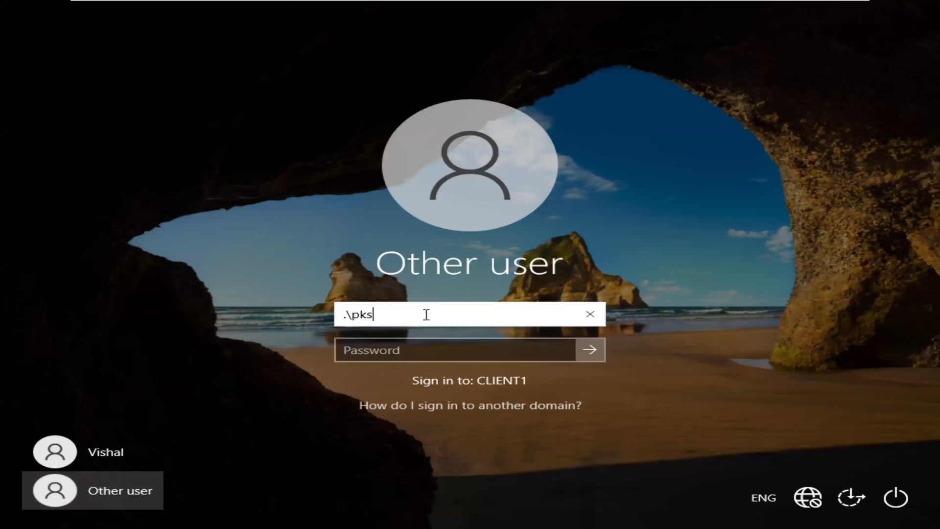
key("Tab")
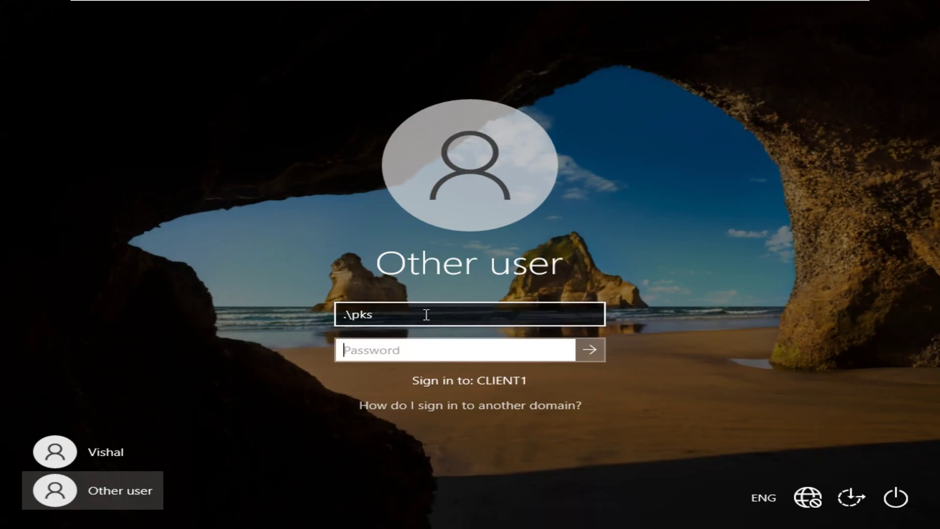
type("•••••••••")
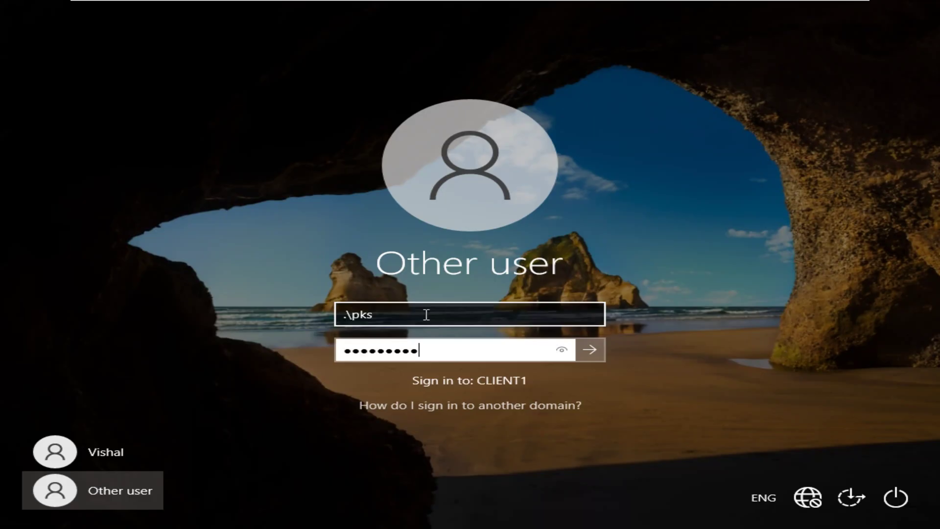
key("Return")
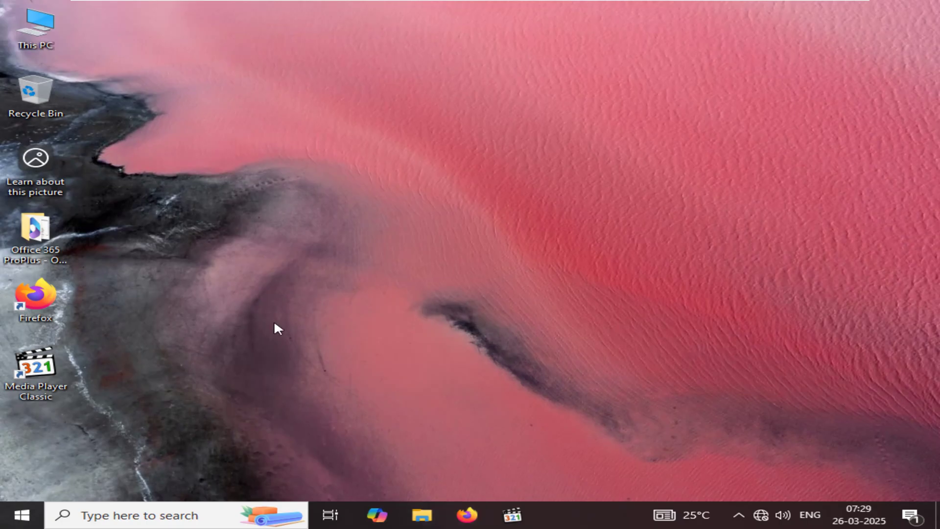
Launch the Local Users and Groups console (LUSRMGR) and display the local user accounts
key("super+r")
left_click(167, 473)
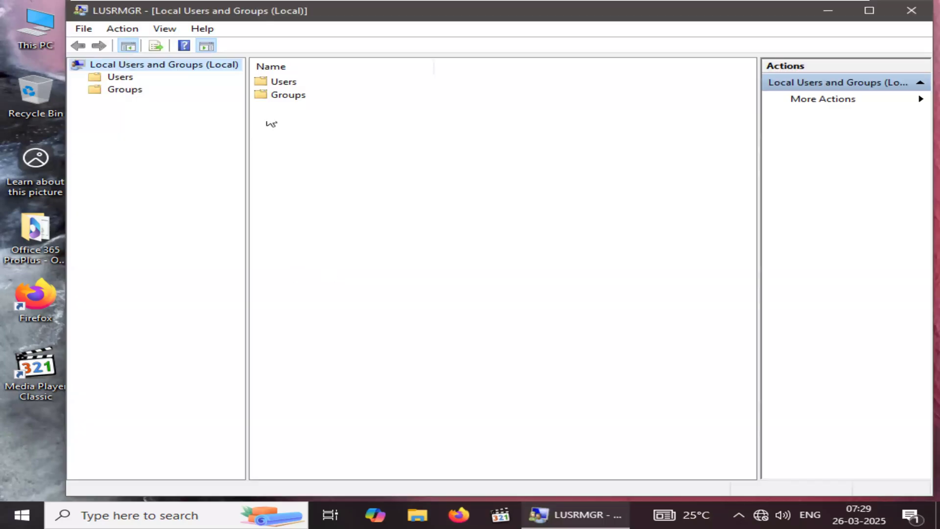
double_click(284, 81)
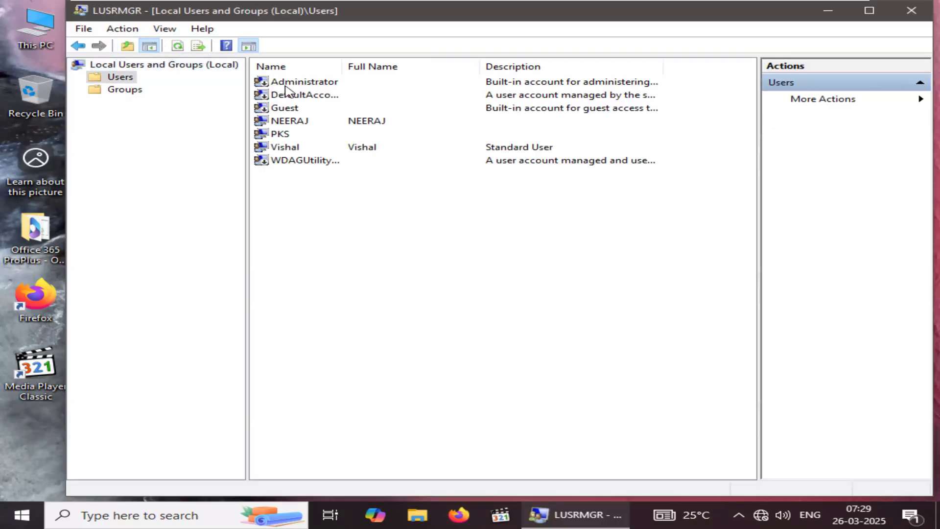
Remove the Users group from the group memberships of the account described as Standard User
right_click(292, 148)
left_click(356, 235)
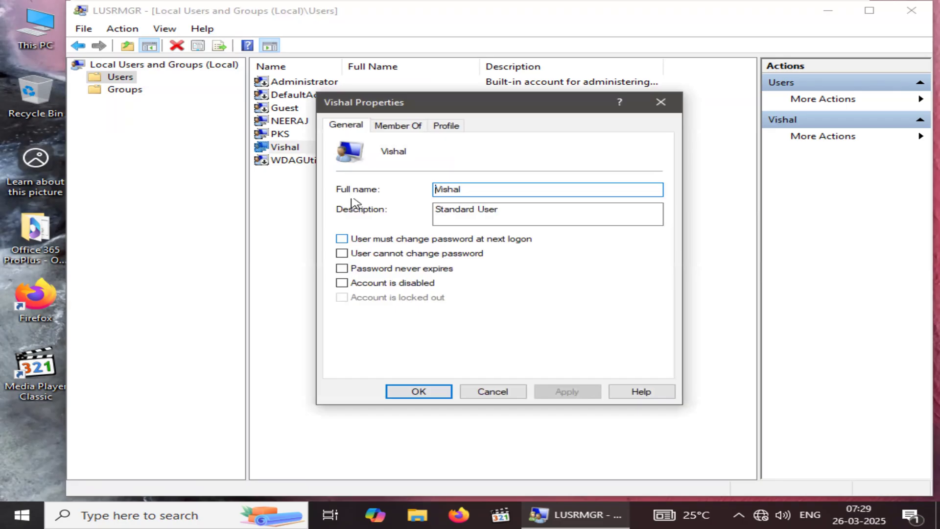
left_click(397, 125)
left_click(375, 164)
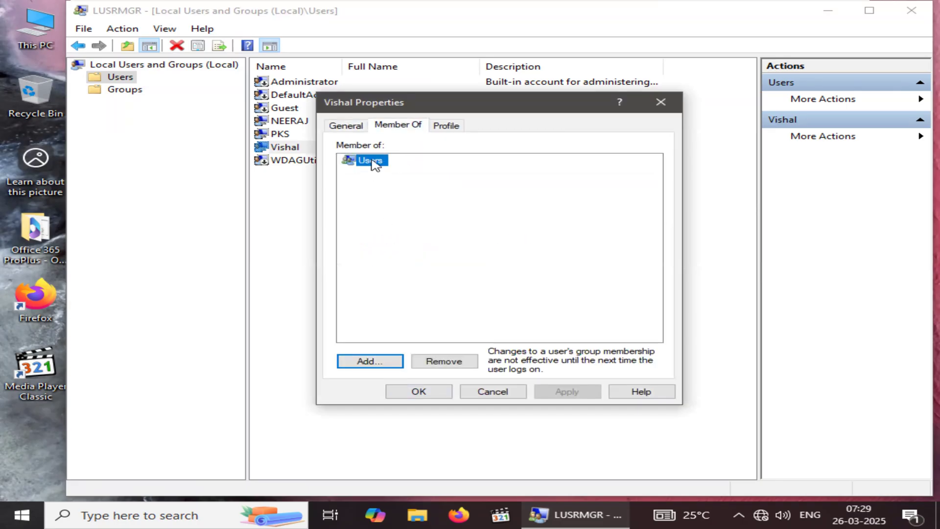
left_click(444, 361)
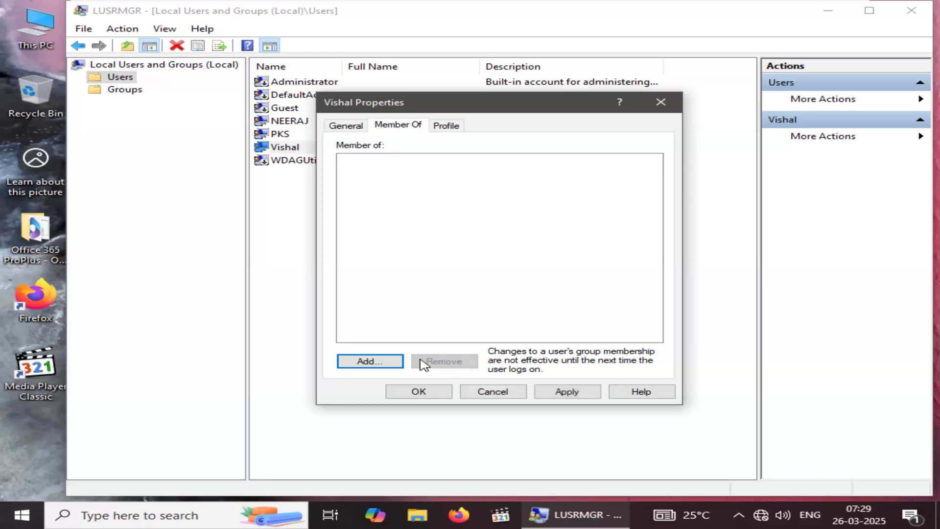
Find the Administrators group on CLIENT1 with an advanced search, add it to the account's memberships and apply the change
left_click(382, 362)
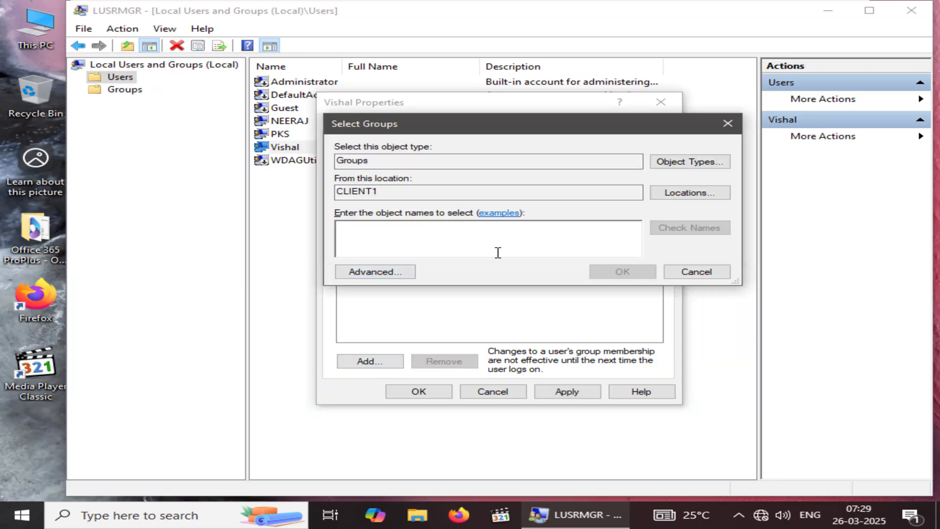
left_click(387, 277)
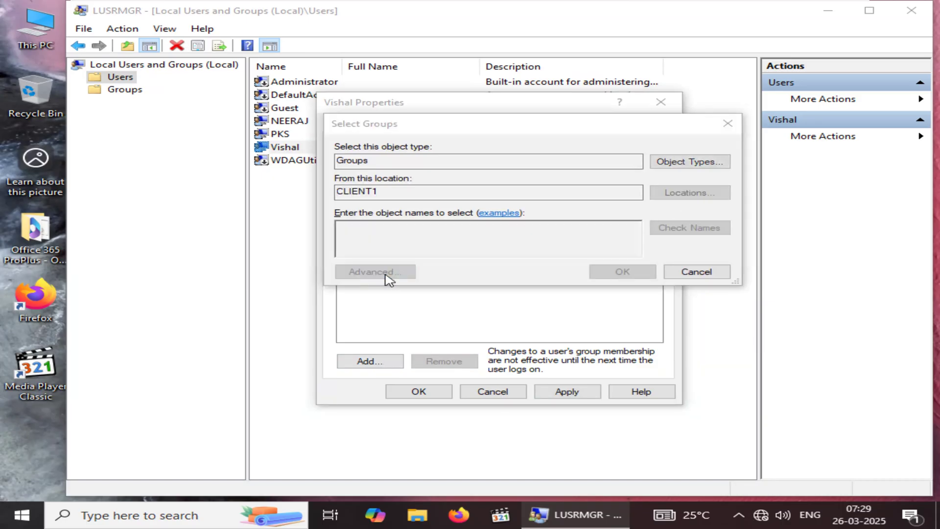
left_click(757, 238)
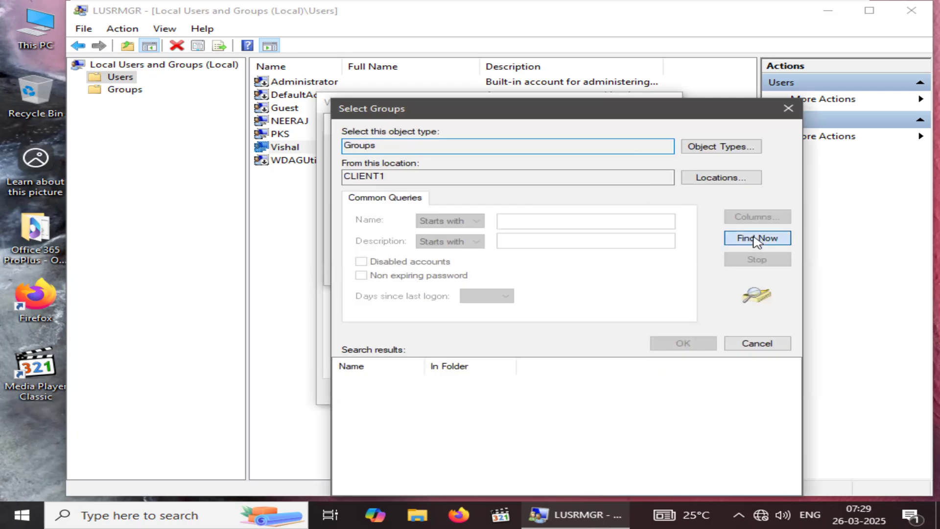
left_click_drag(424, 367, 466, 367)
left_click(372, 393)
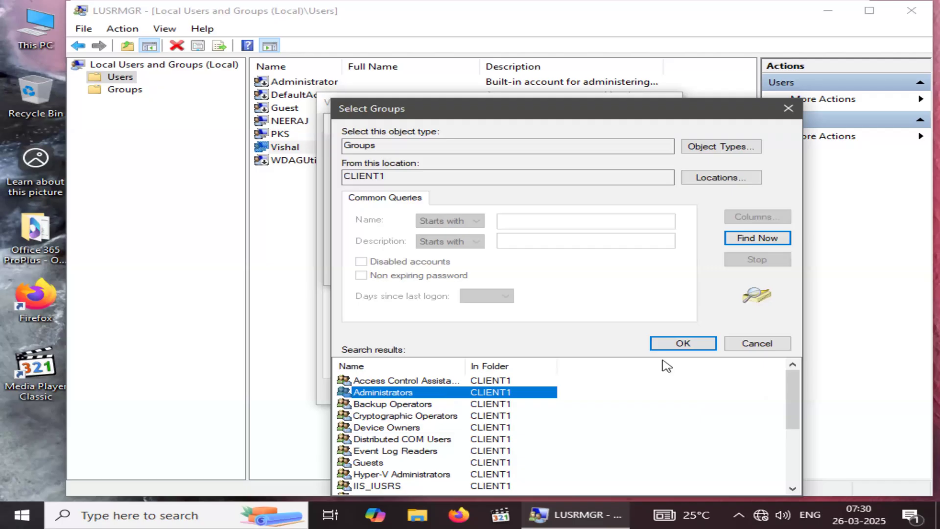
left_click(686, 345)
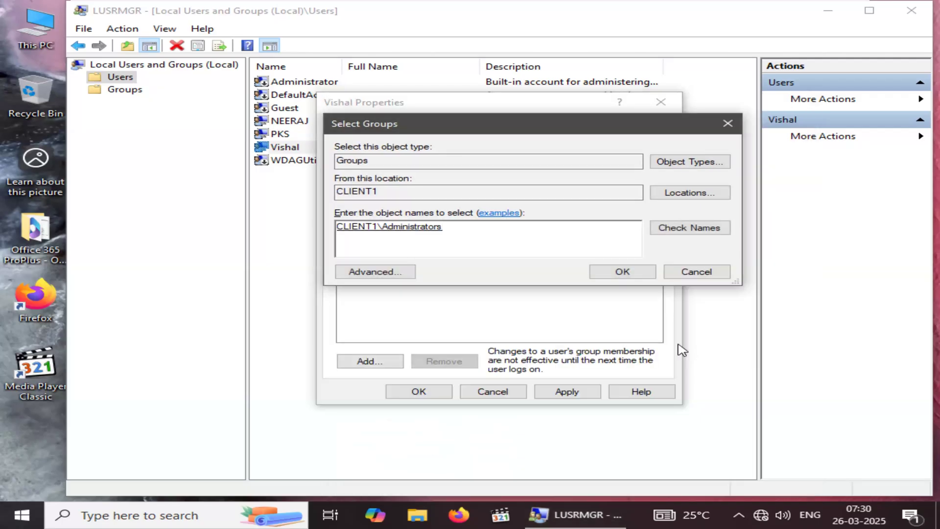
left_click(635, 276)
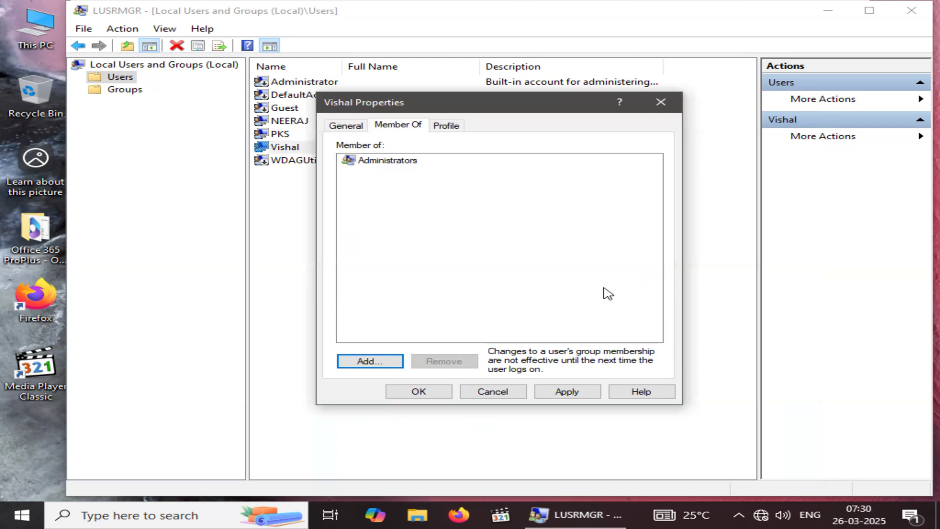
left_click(582, 393)
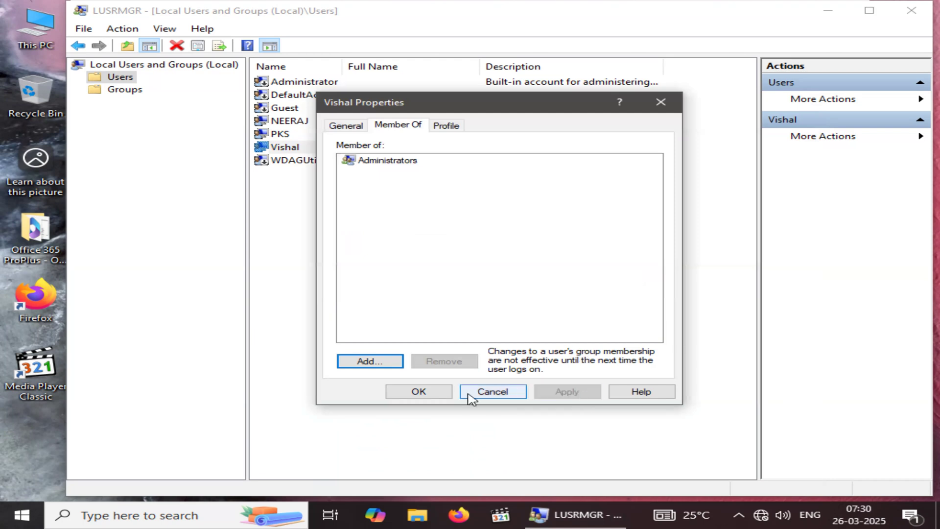
left_click(442, 395)
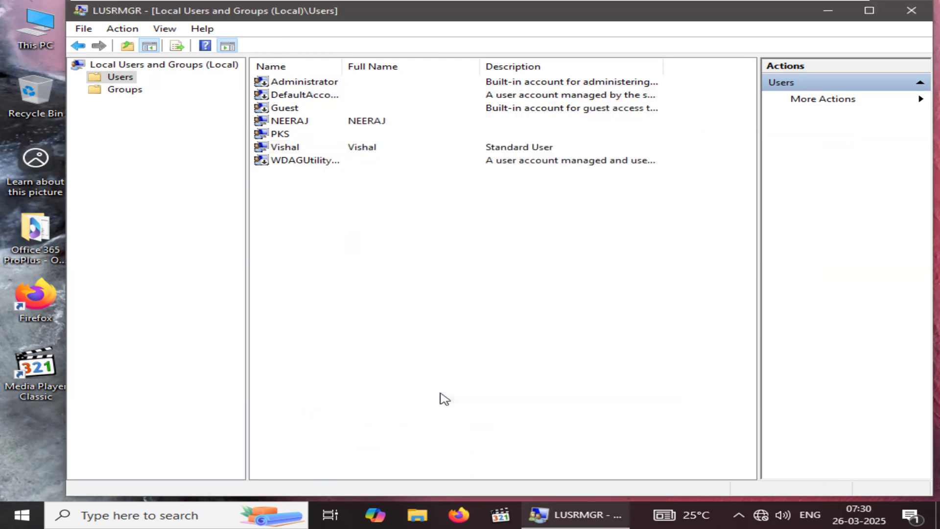
Check the group membership in the properties of the account described as Standard User, and close them
right_click(291, 147)
left_click(365, 237)
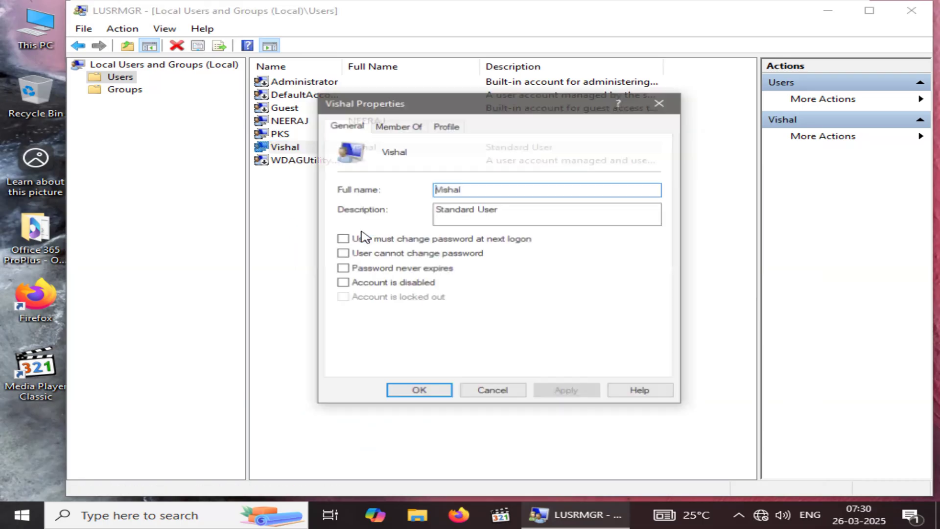
left_click(408, 128)
left_click(392, 162)
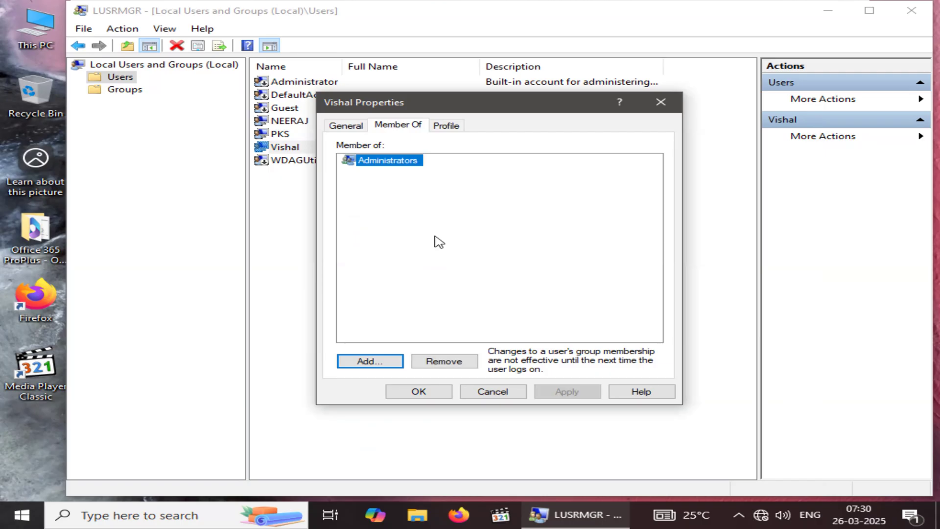
left_click(661, 101)
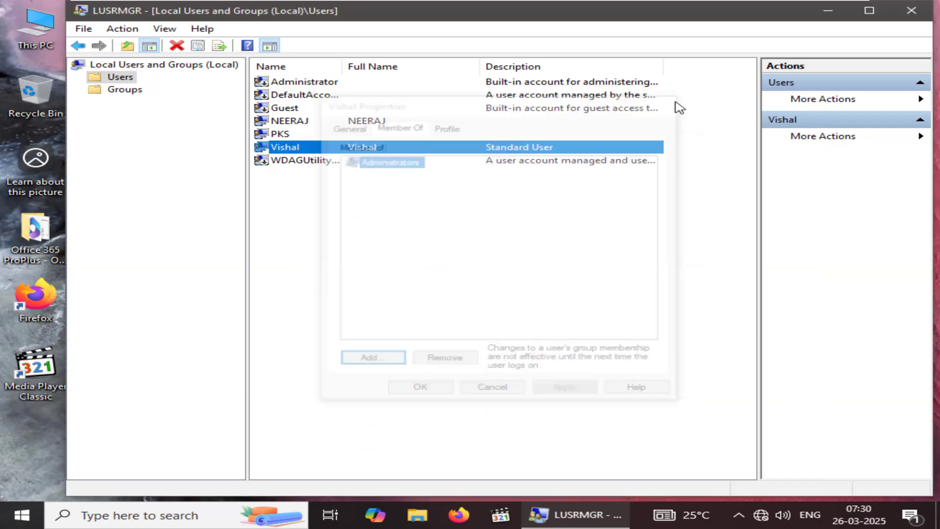
Close the Local Users and Groups console and sign out of the PKS account
left_click(911, 20)
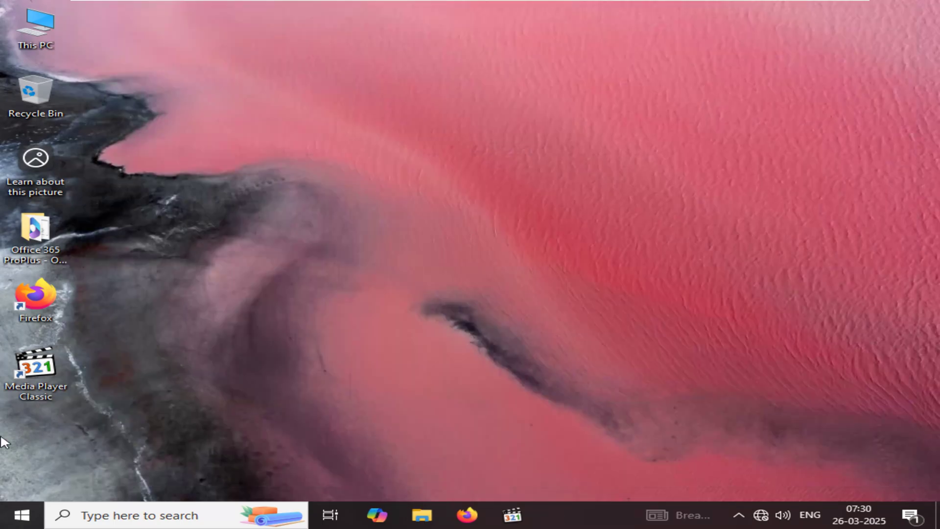
left_click(23, 512)
left_click(34, 351)
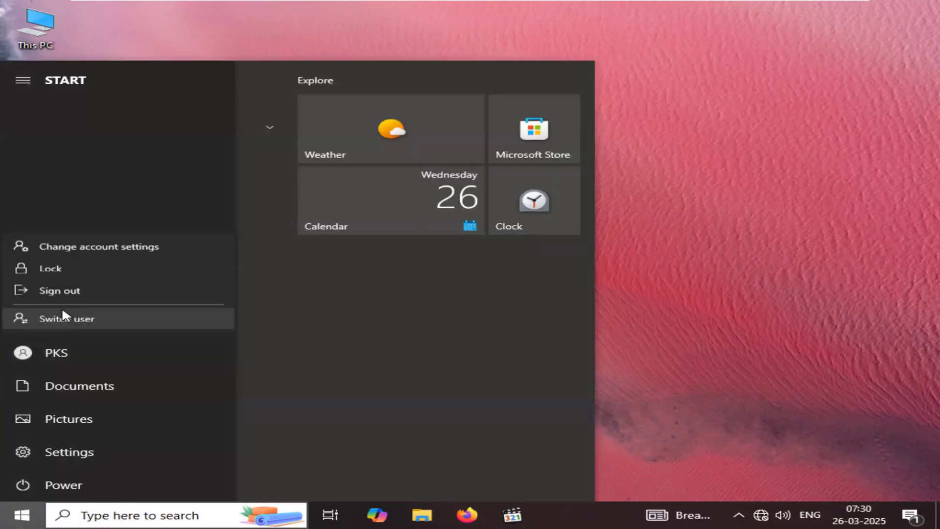
left_click(84, 291)
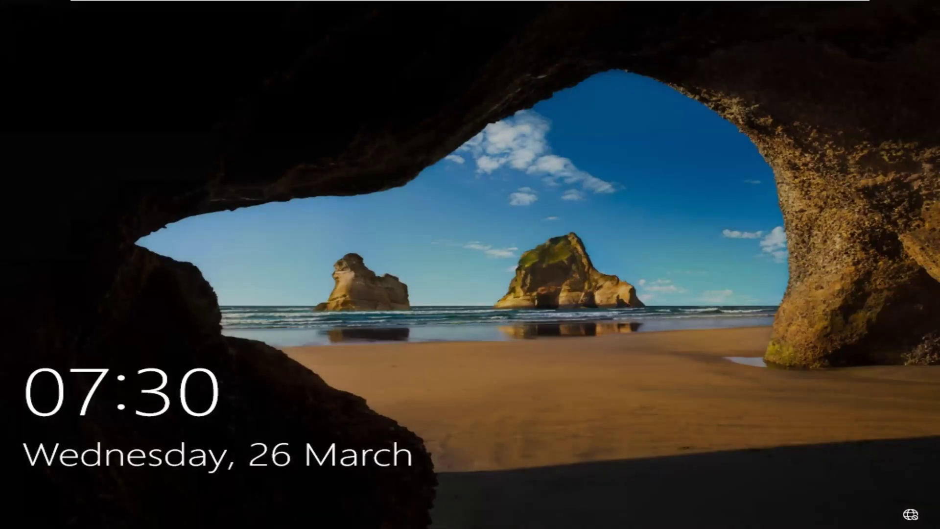
Sign in to Windows as another user with the modified local account's user name, prefixed with .\, and its account password
left_click(414, 496)
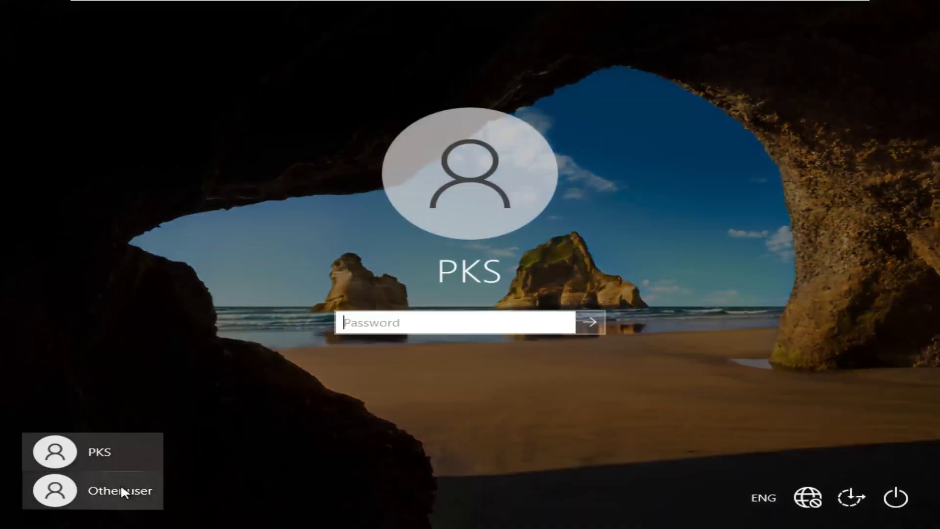
left_click(121, 490)
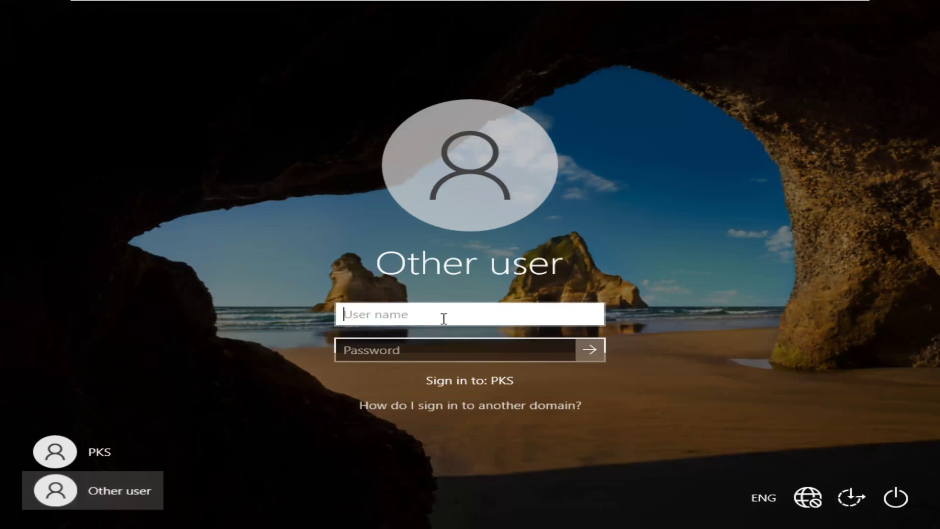
type(".\\")
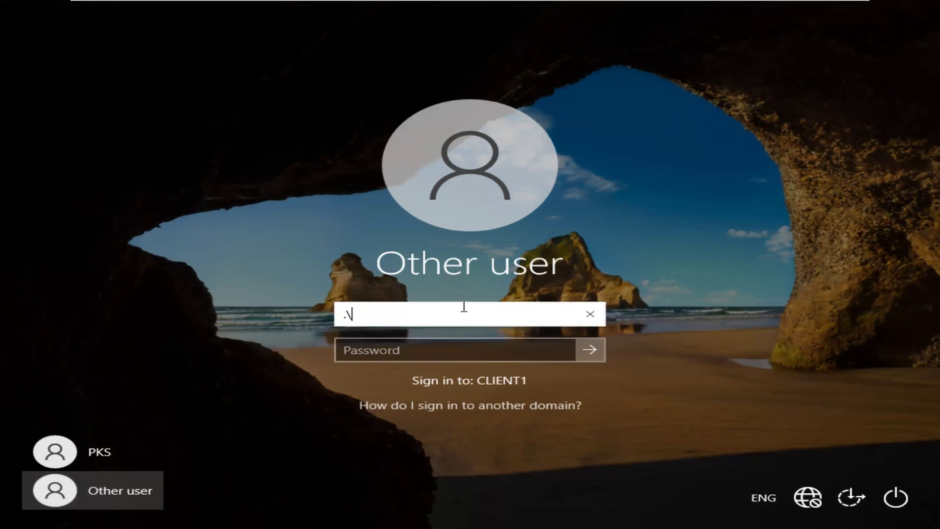
type("vishal")
key("Tab")
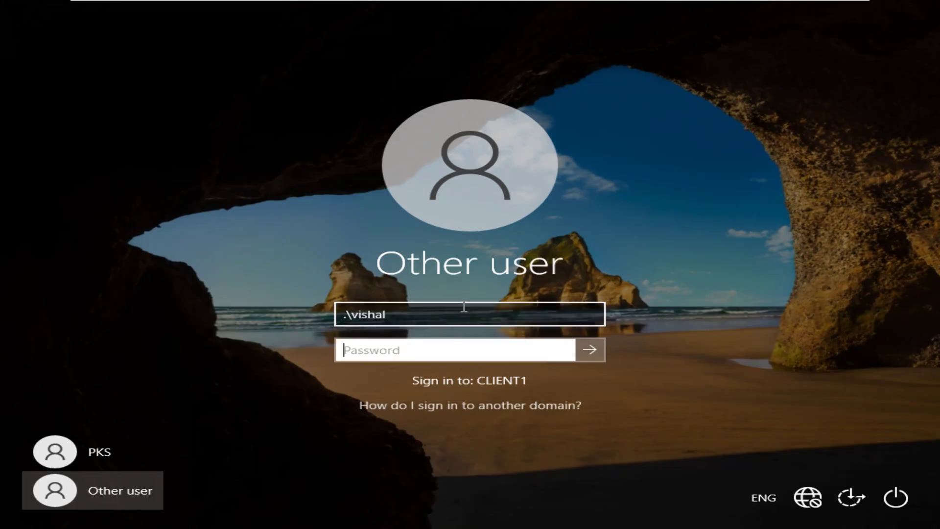
type("••••••••••")
key("Return")
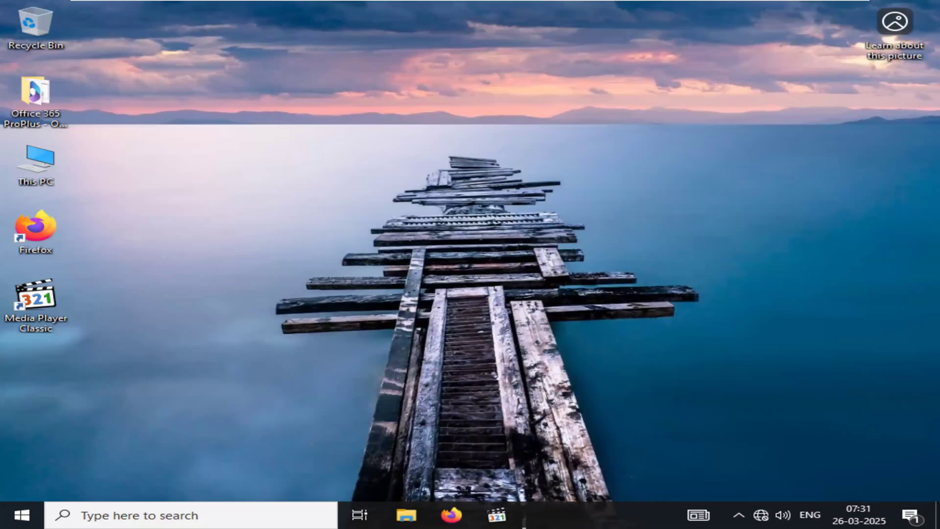
Run lusrmgr.msc and start a new user in the Users folder
key("super+r")
key("Return")
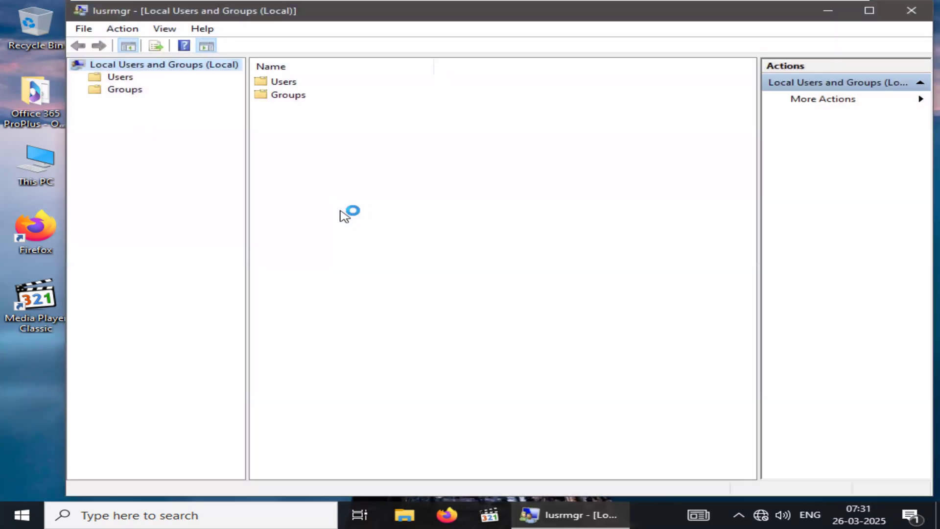
double_click(283, 82)
right_click(331, 242)
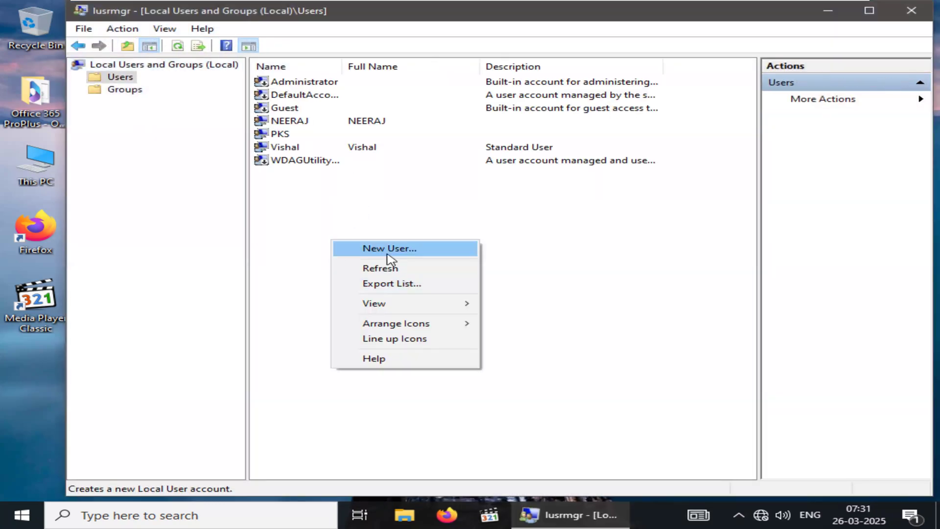
left_click(390, 249)
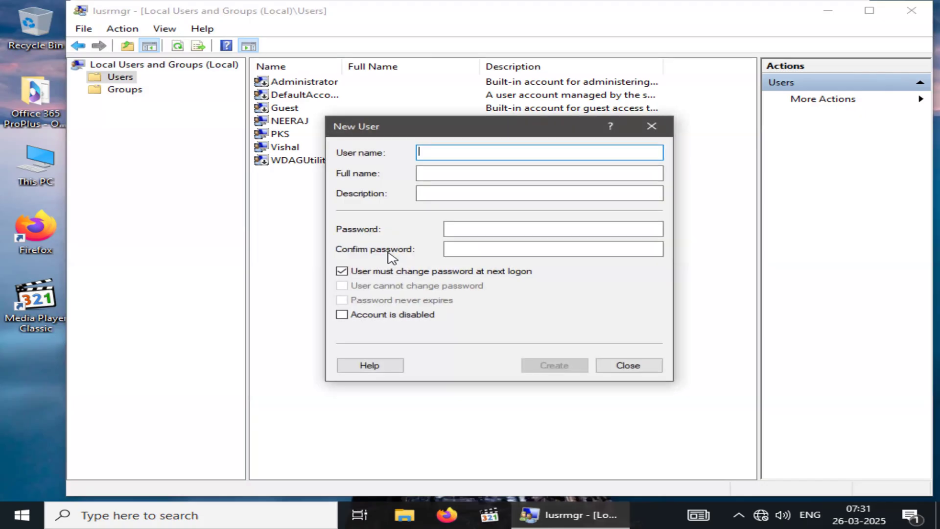
Enter the new account's user name and the description Standard User, replacing the forced password change with User cannot change password
type("Shiv")
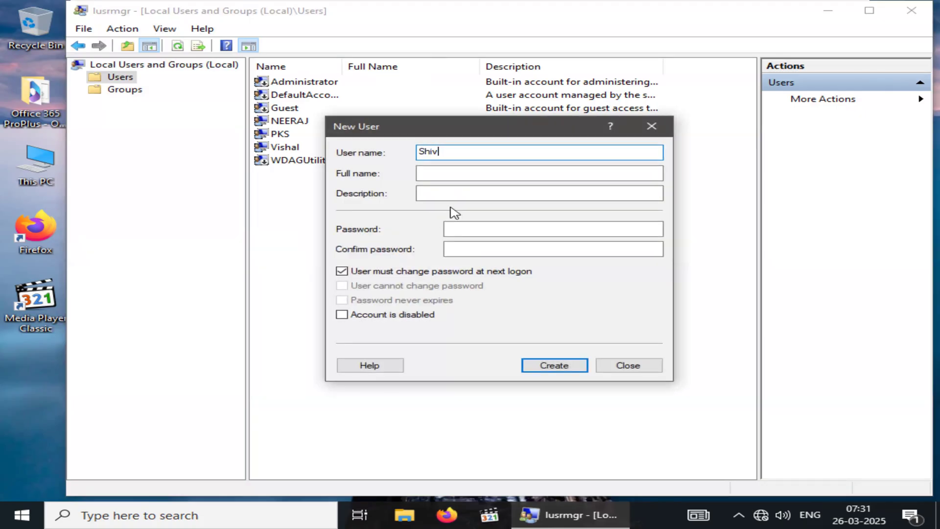
left_click(453, 173)
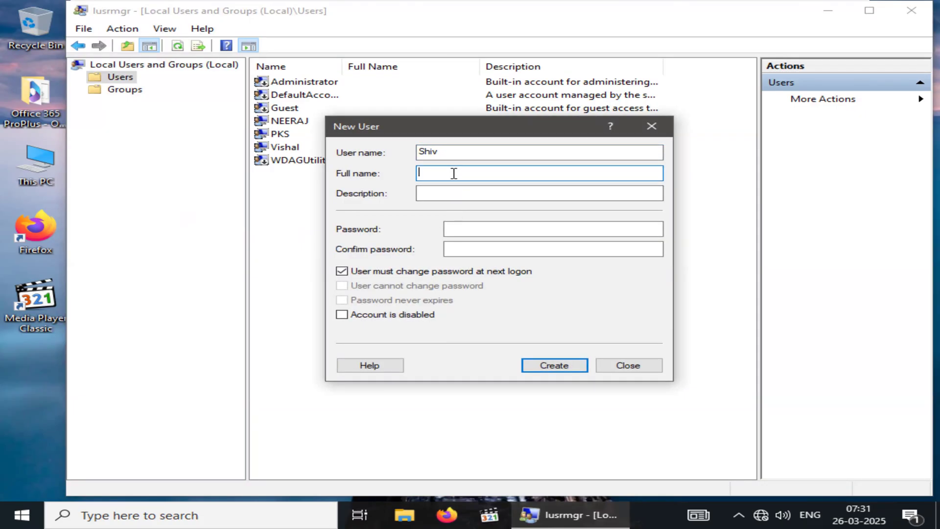
left_click(452, 199)
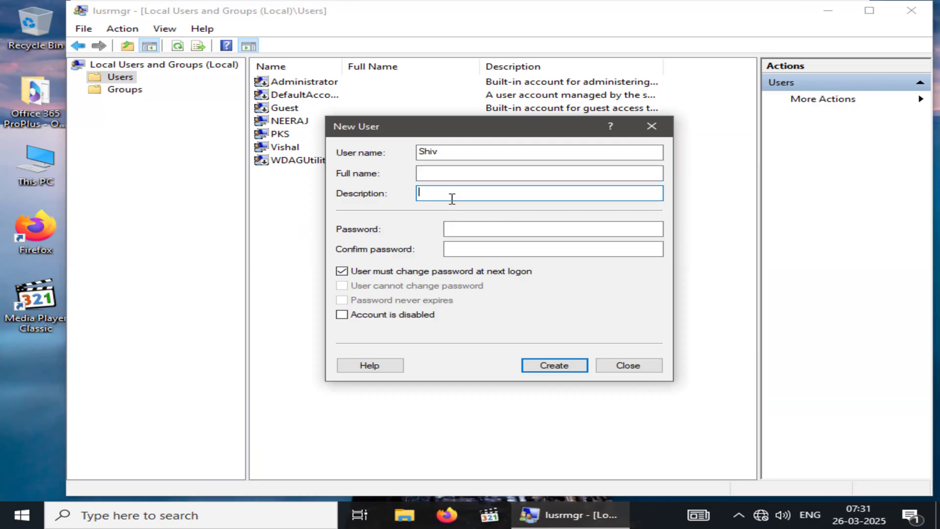
type("Standard User")
left_click(394, 275)
left_click(397, 289)
Enter and confirm the account password, create the user, close the form and select the new account in the list
left_click(500, 230)
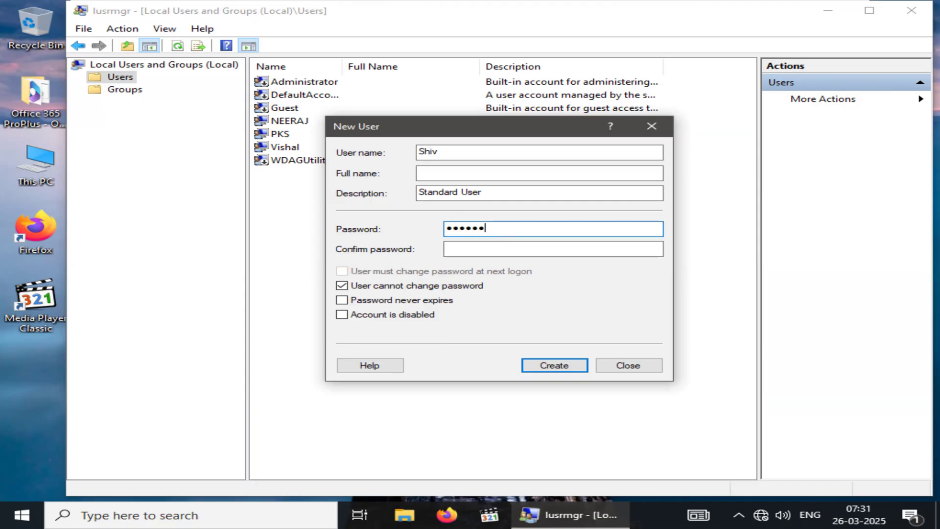
type("•••")
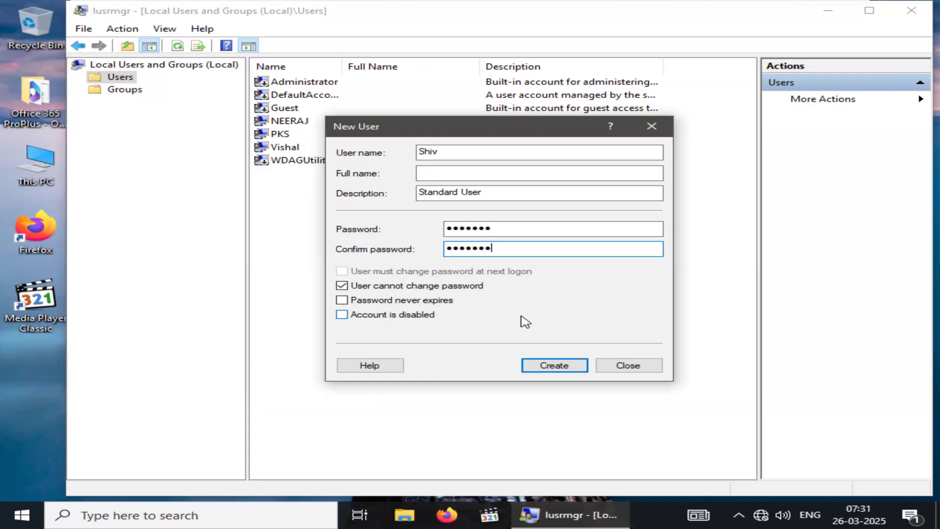
left_click(559, 369)
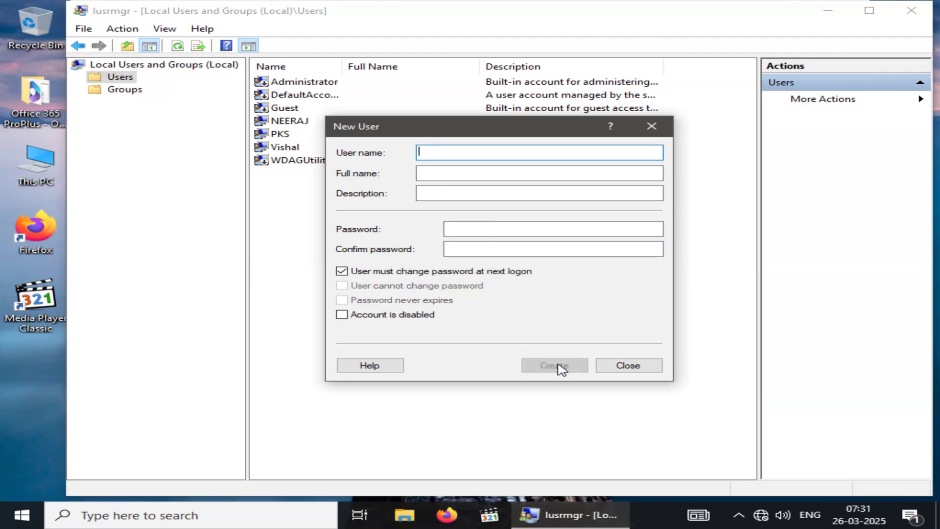
left_click(642, 369)
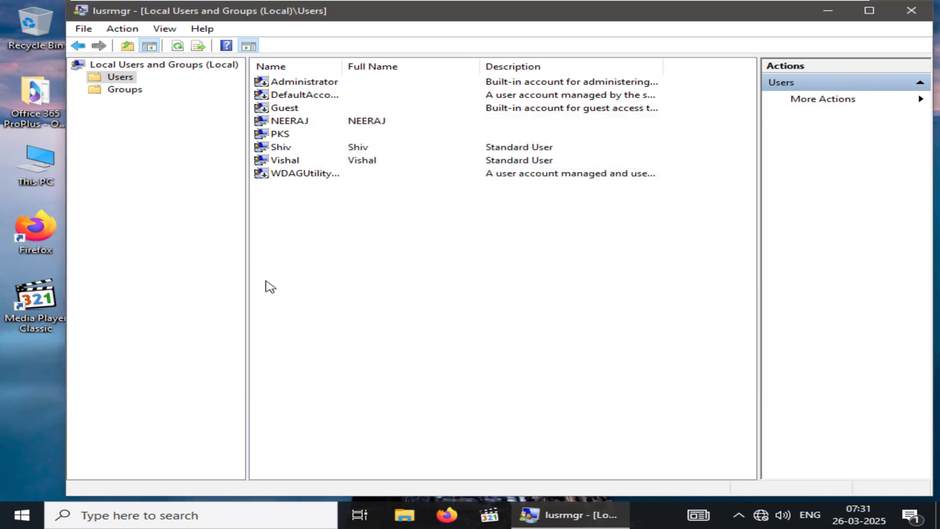
left_click(290, 149)
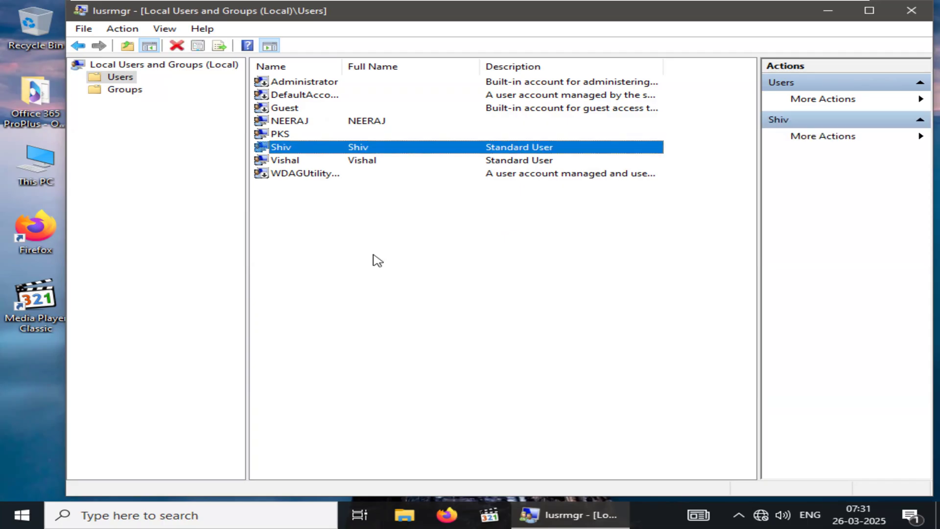
Display the lusrmgr.msc command in the Run dialog, and switch from the virtual machine to the SOFTWARE.txt notes in Notepad
key("super")
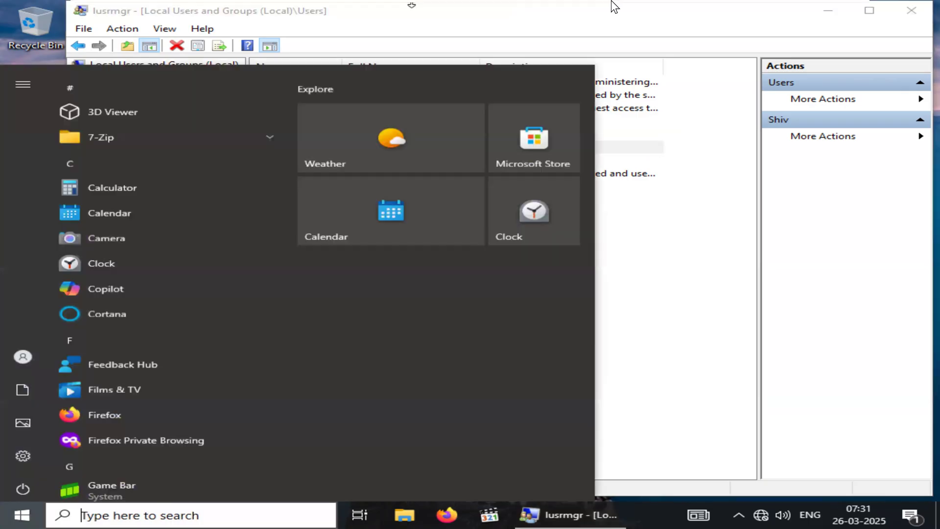
key("super+r")
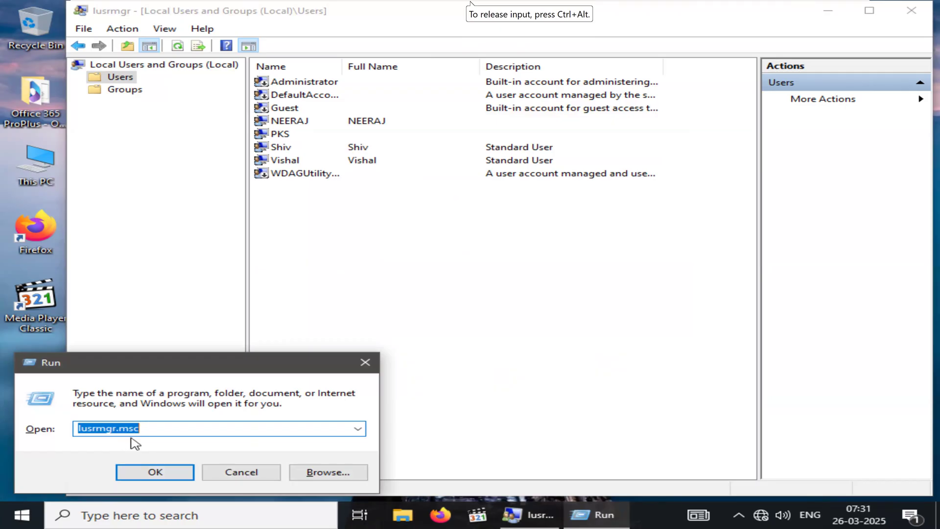
mouse_move(727, 12)
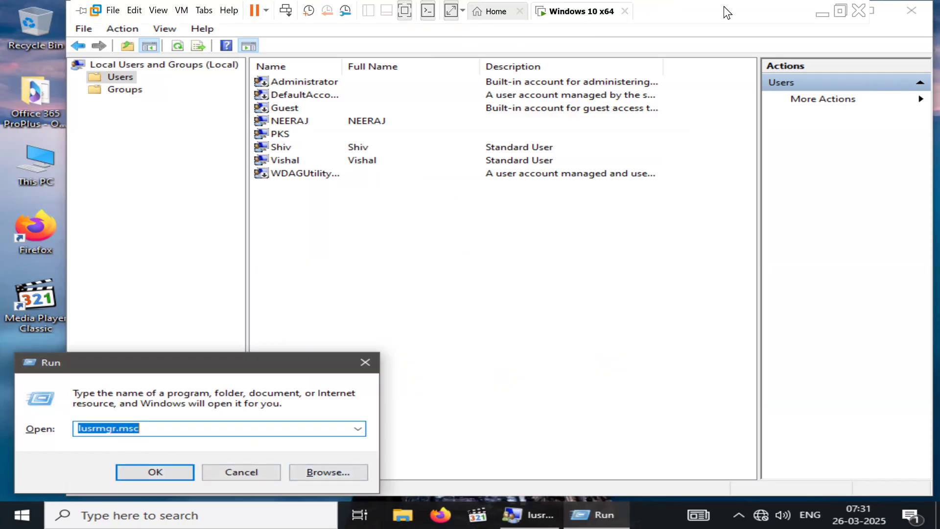
left_click(822, 14)
Add the line "LUSRMGR.MSC -- LOCAL USER MANAGER" to the notes above "HOW TO CREATE A USER?"
scroll(575, 254, "down", 2)
left_click(285, 202)
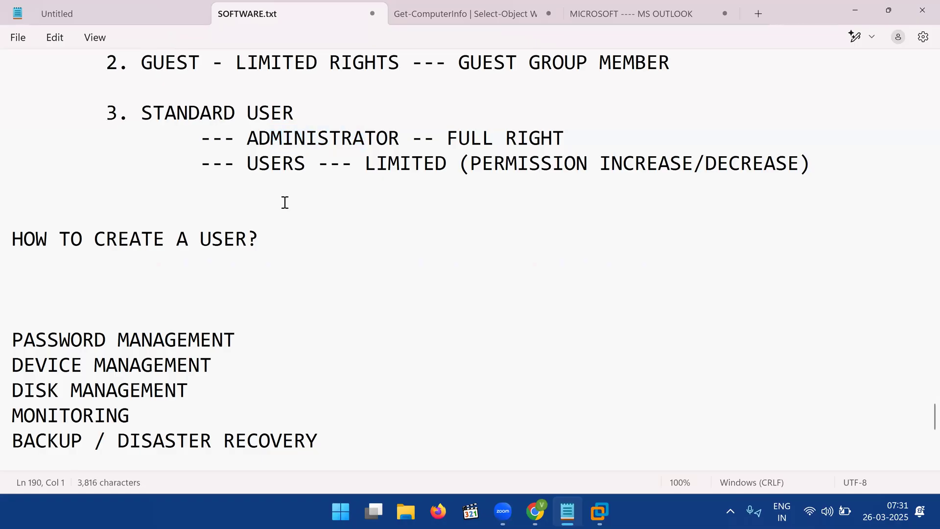
key("Return")
key("Up")
type("LUS")
type("GR")
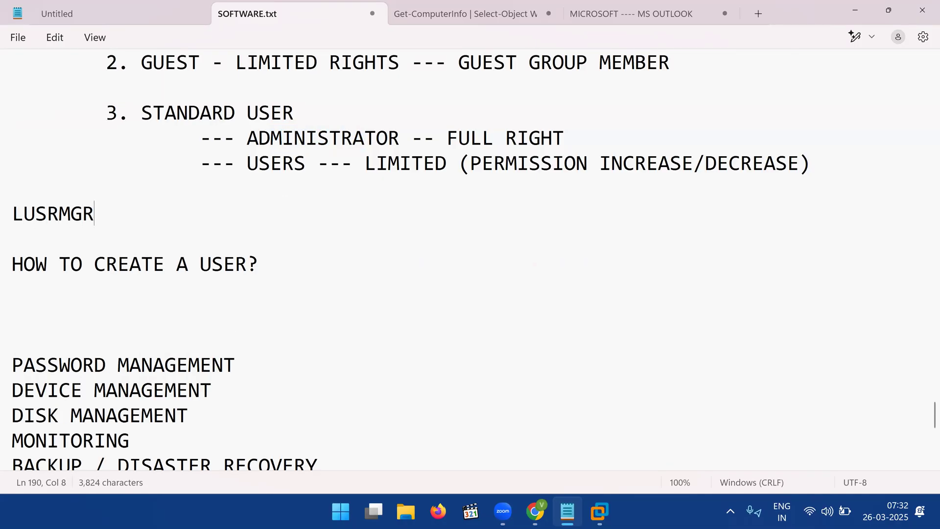
type(".MSC")
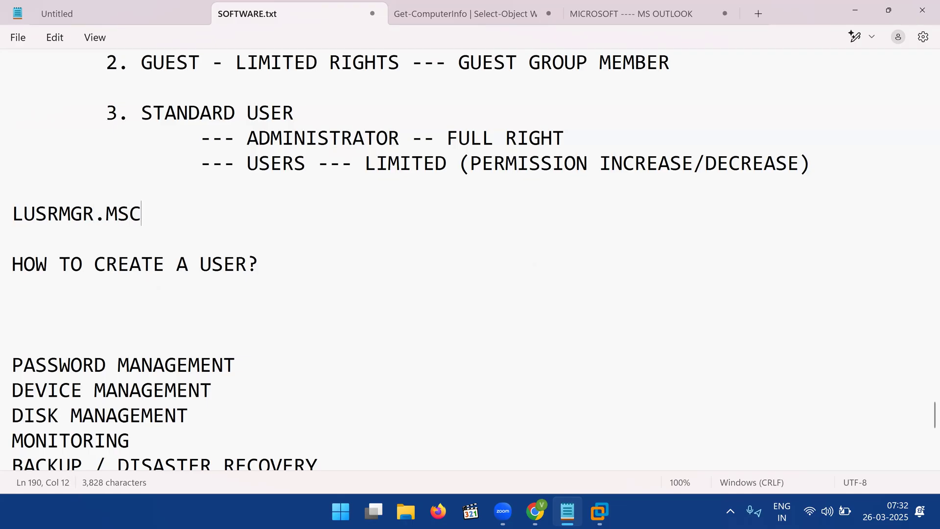
type(" -- LOCAL USER MANAGER")
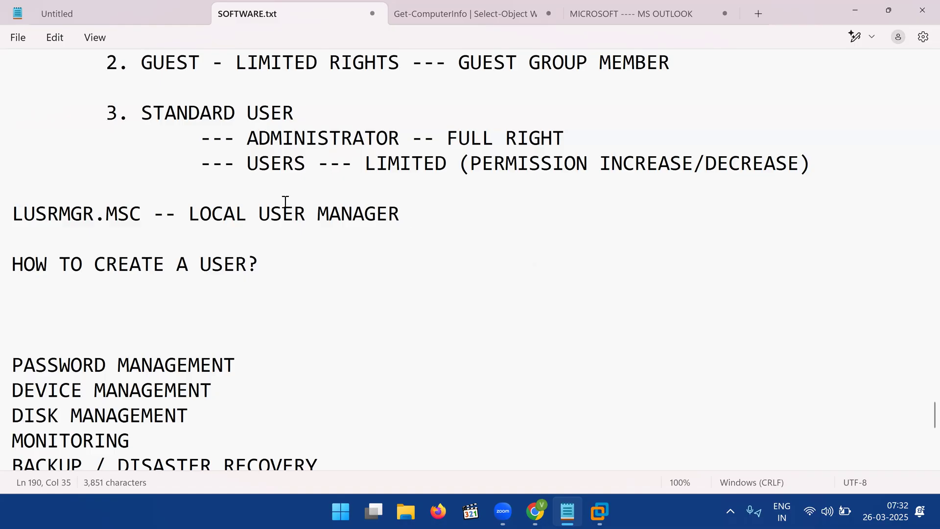
type(" (MICROSOFT CONSOLE")
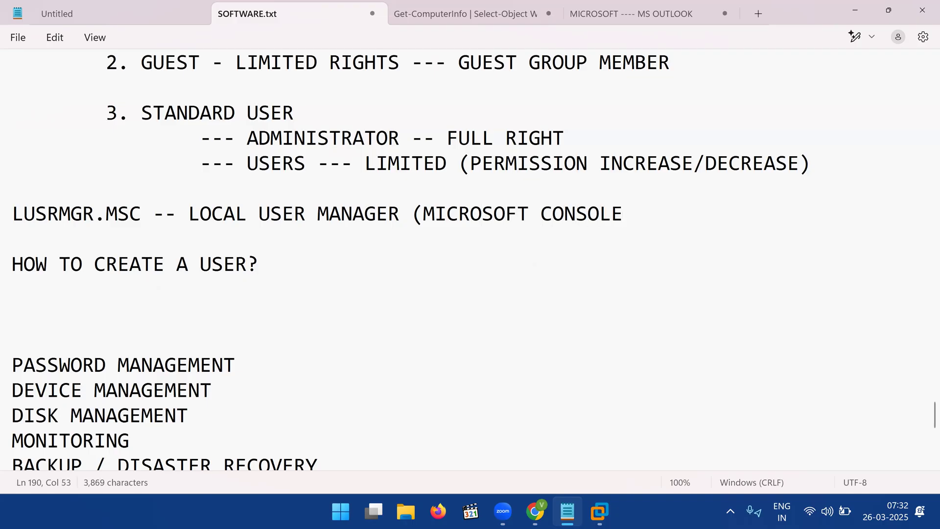
Append "(MICROSOFT CONSOLE)" to the LUSRMGR.MSC line in the notes
type(")")
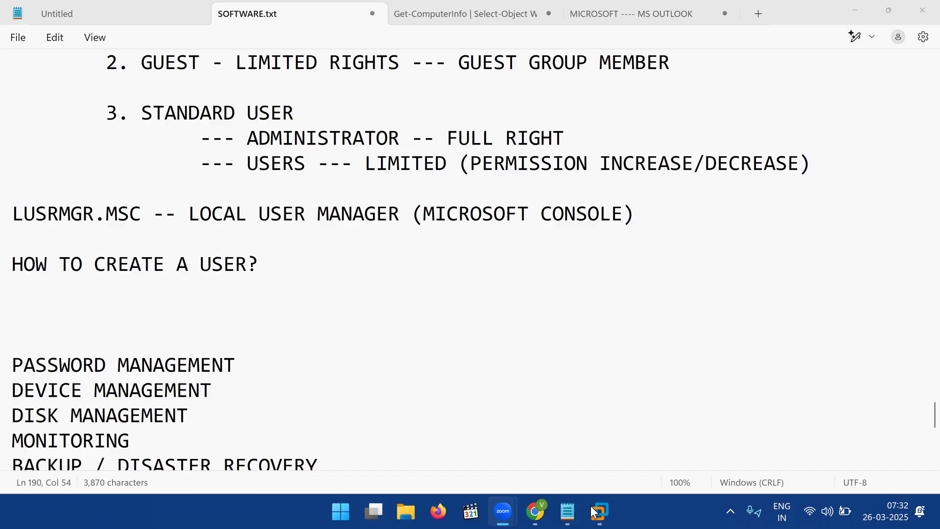
Switch back to the virtual machine and set the description of the account previously promoted to administrator to Administrator
key("alt+Tab")
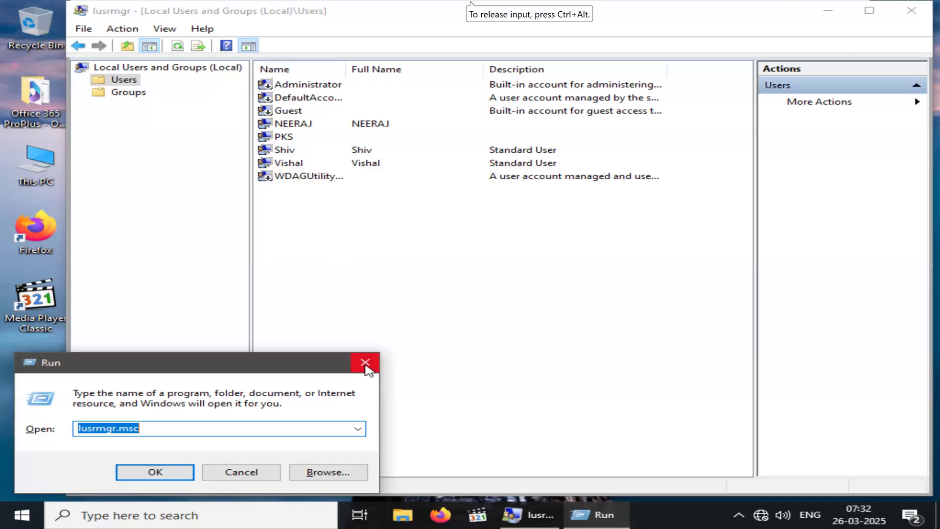
left_click(297, 152)
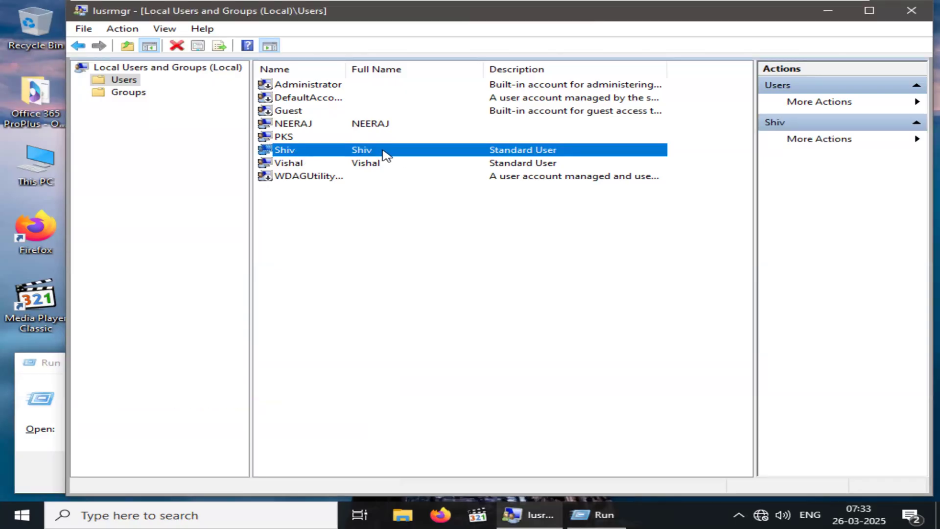
right_click(373, 166)
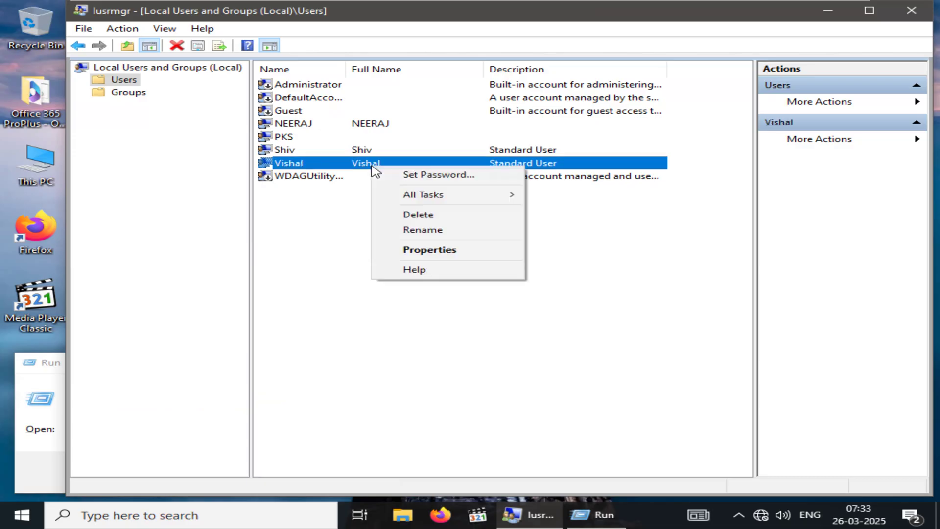
left_click(432, 250)
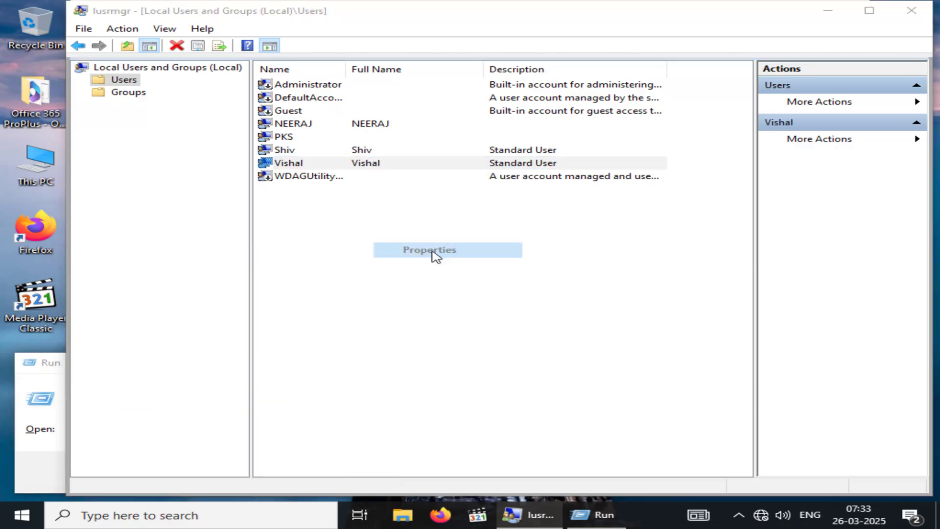
key("Tab")
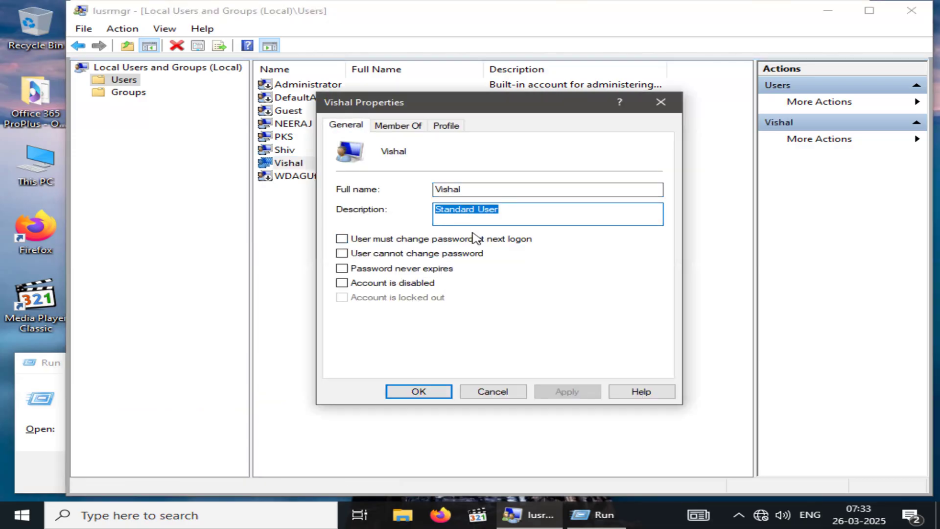
type("Sdm")
key("BackSpace")
key("BackSpace")
key("BackSpace")
type("Administrator")
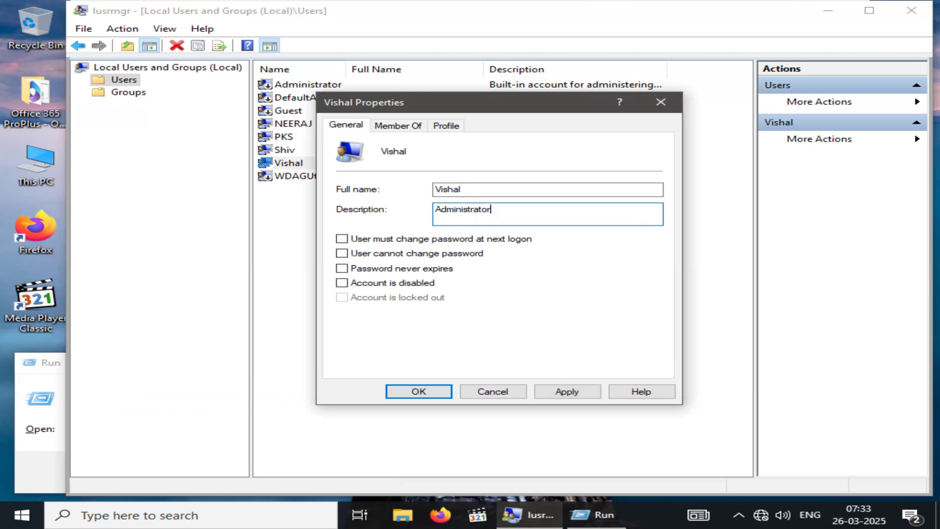
left_click(573, 395)
left_click(424, 394)
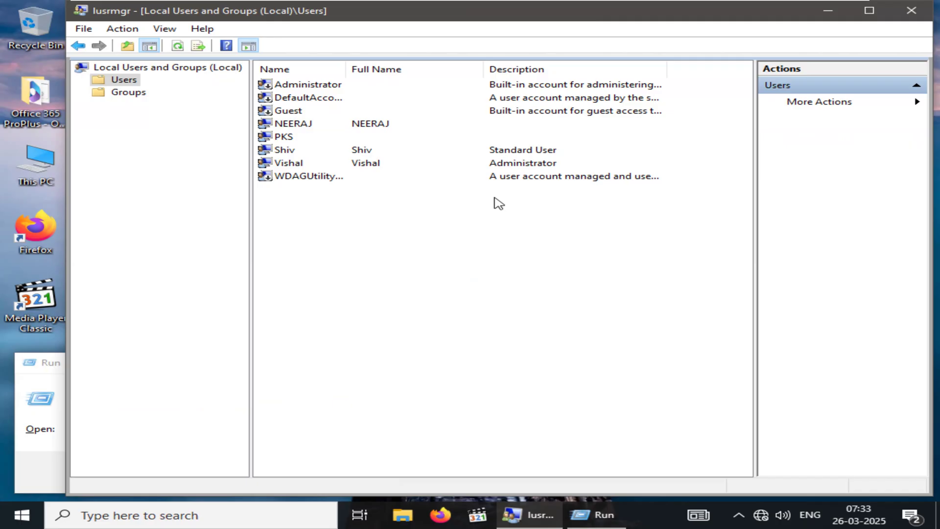
Close the Run dialog and the Local Users and Groups console, and switch from the virtual machine to the Notepad notes
left_click(302, 168)
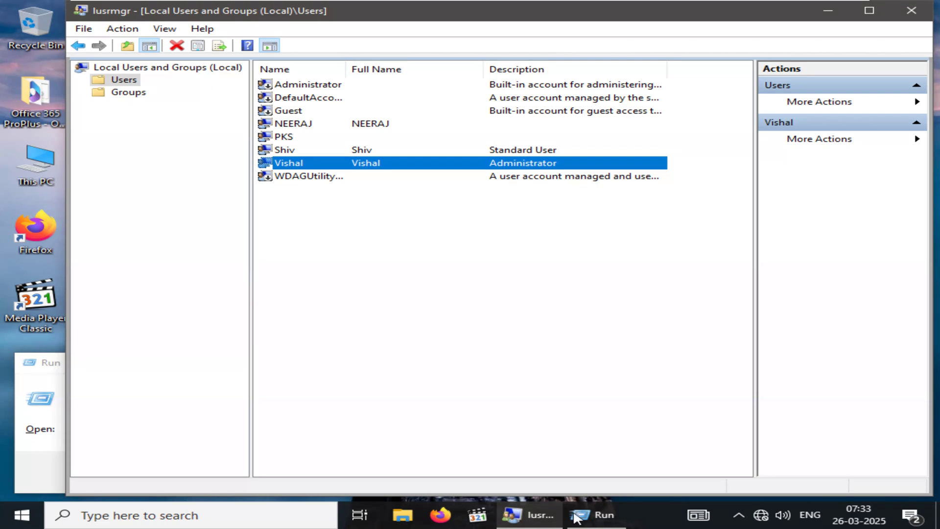
left_click(598, 516)
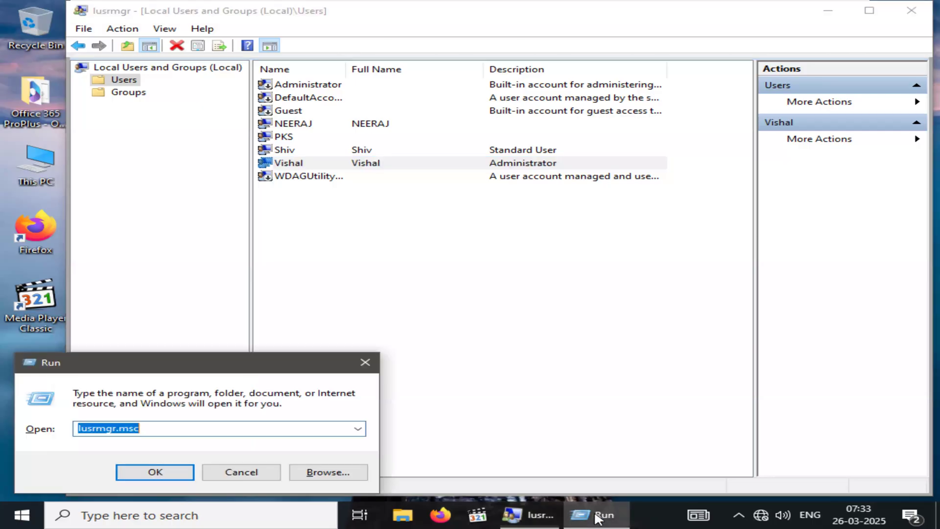
left_click(366, 363)
left_click(586, 507)
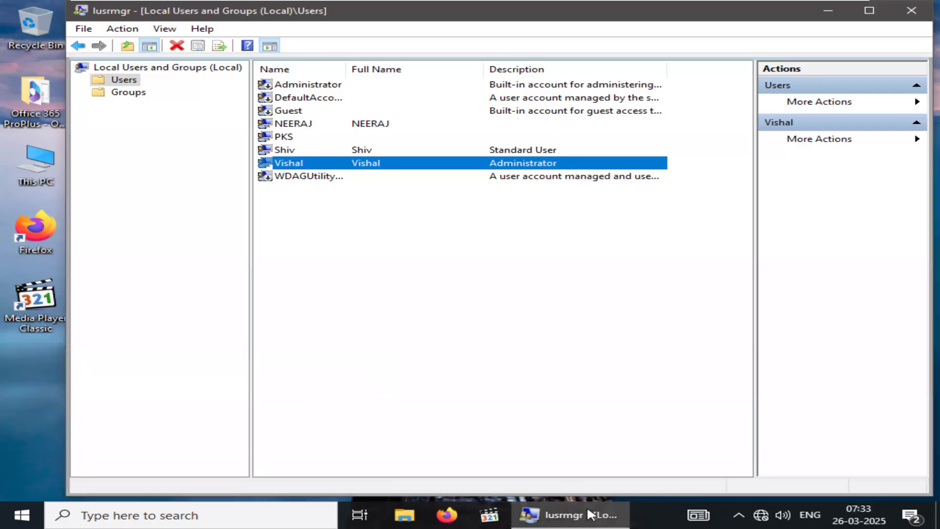
left_click(909, 18)
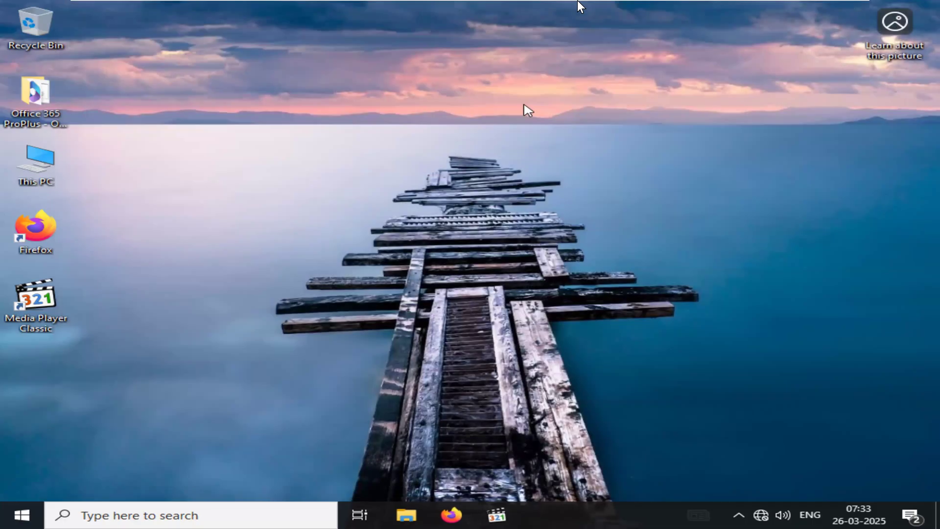
mouse_move(577, 1)
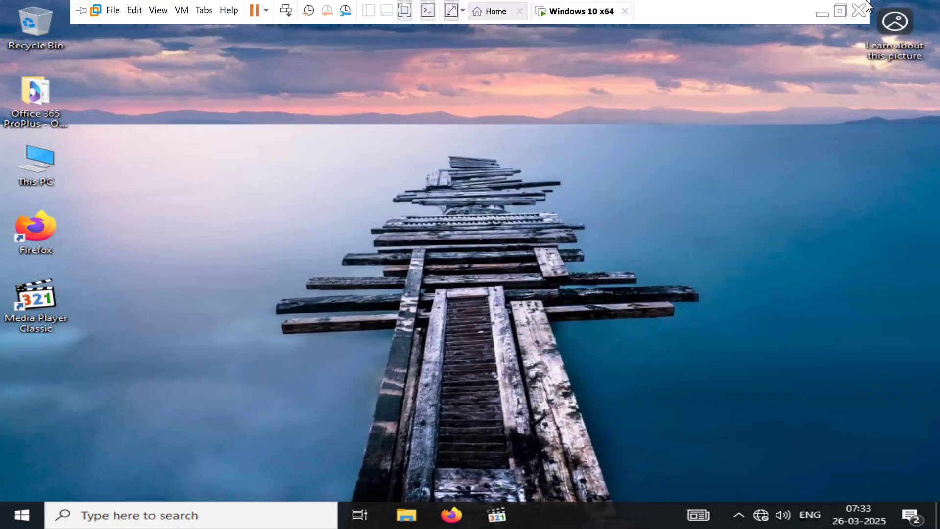
left_click(825, 16)
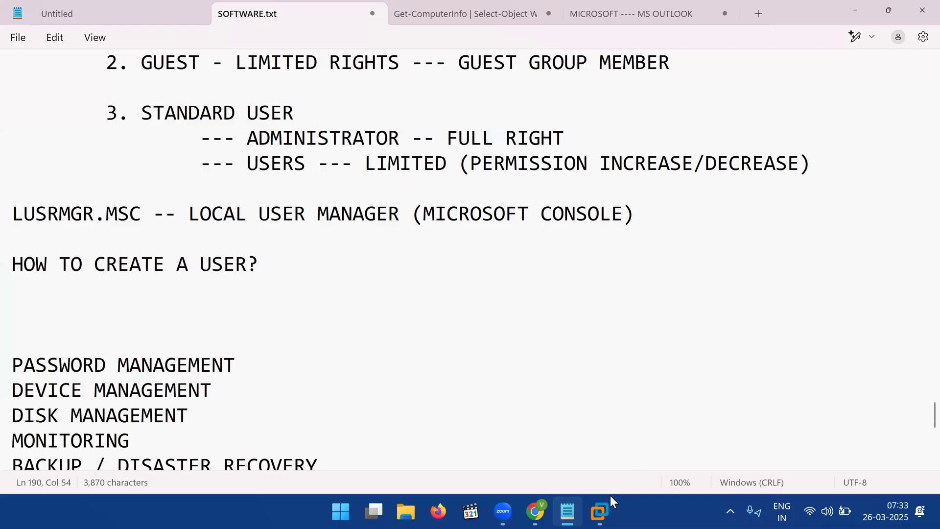